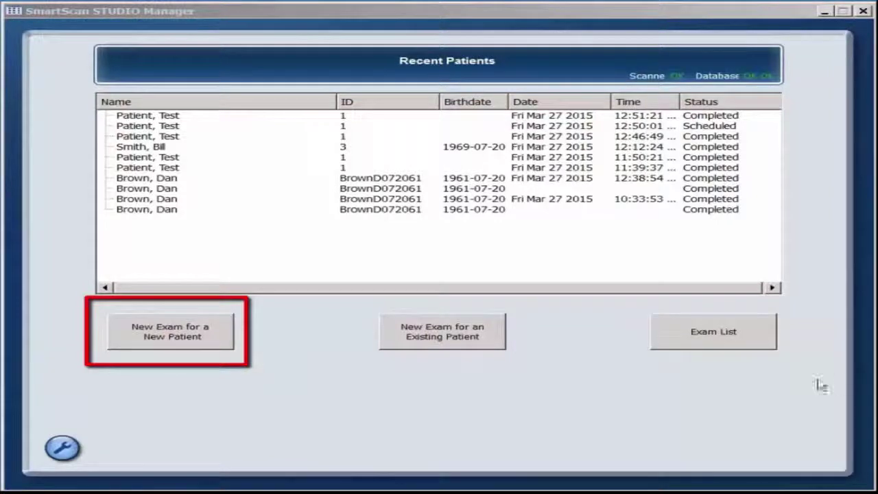
Start a new-patient exam and enter the patient ID, last and first names, and date of birth
click(174, 335)
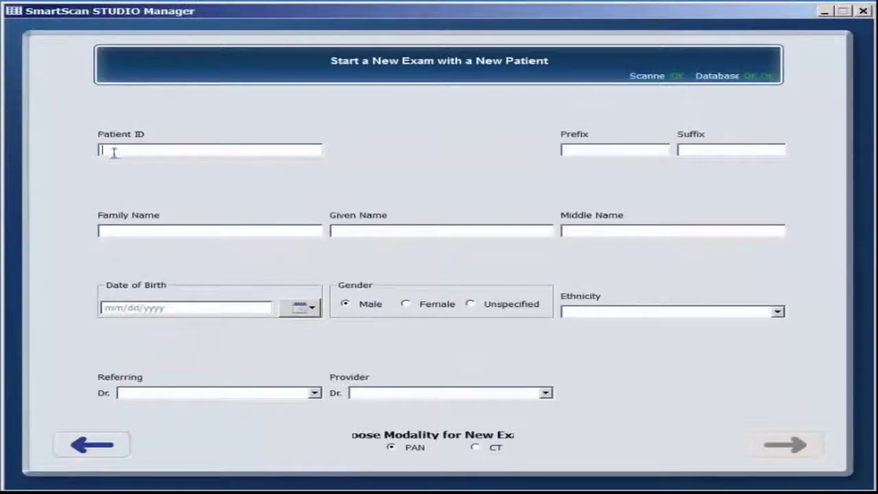
text(4321)
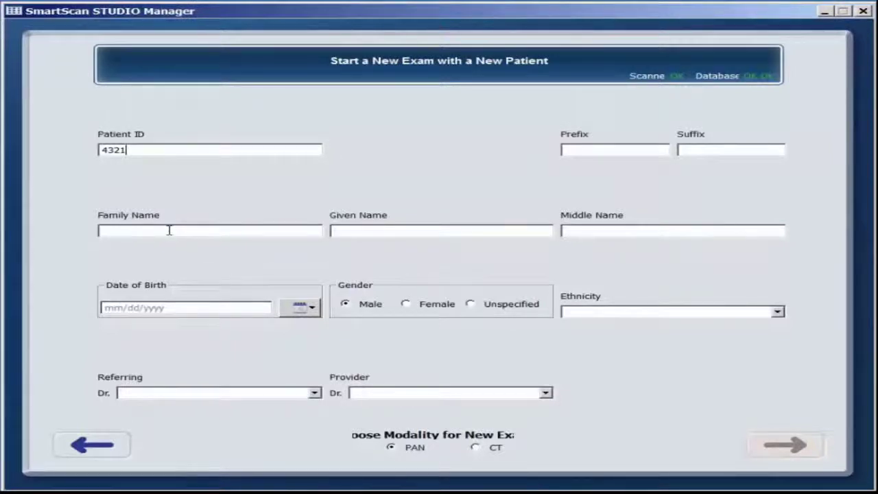
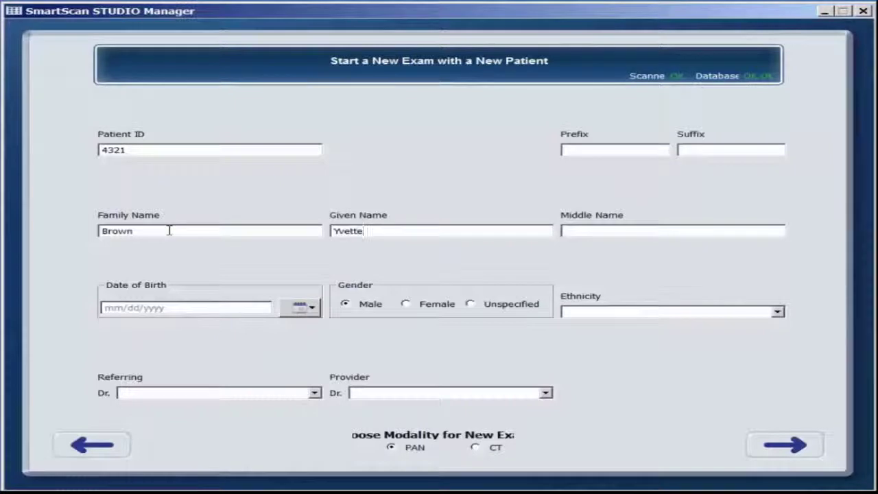
click(173, 309)
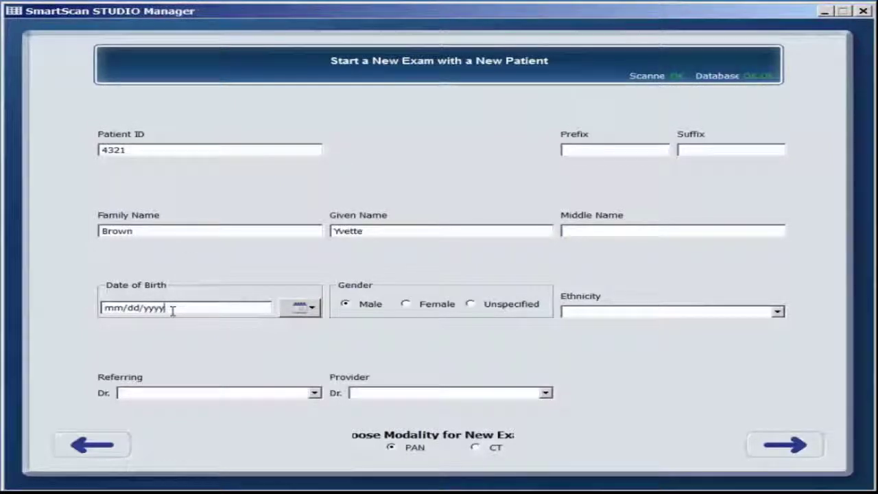
text(07/)
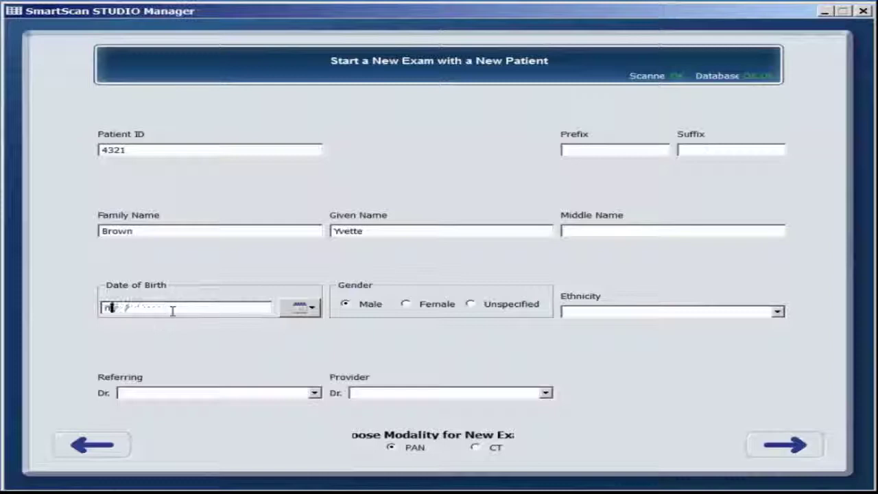
text(2)
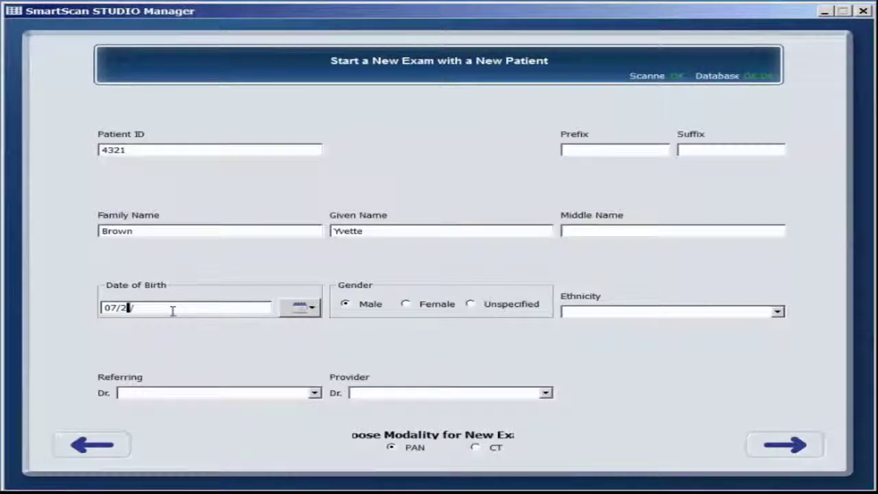
text(4/)
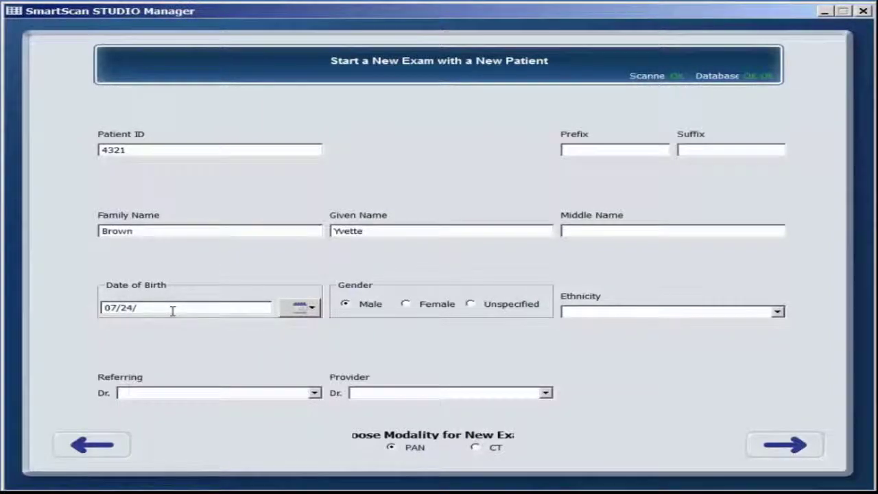
text(1968)
Set the patient to Female with CT modality and send the exam to the acquisition device
click(406, 306)
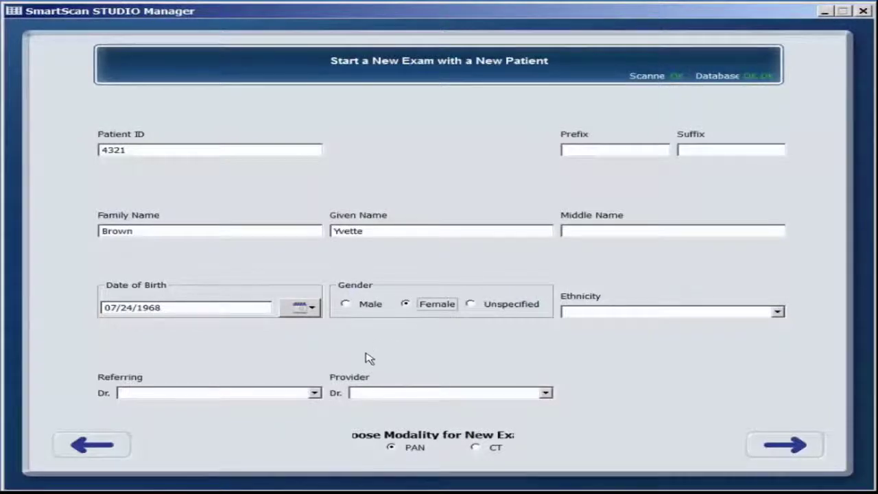
click(475, 447)
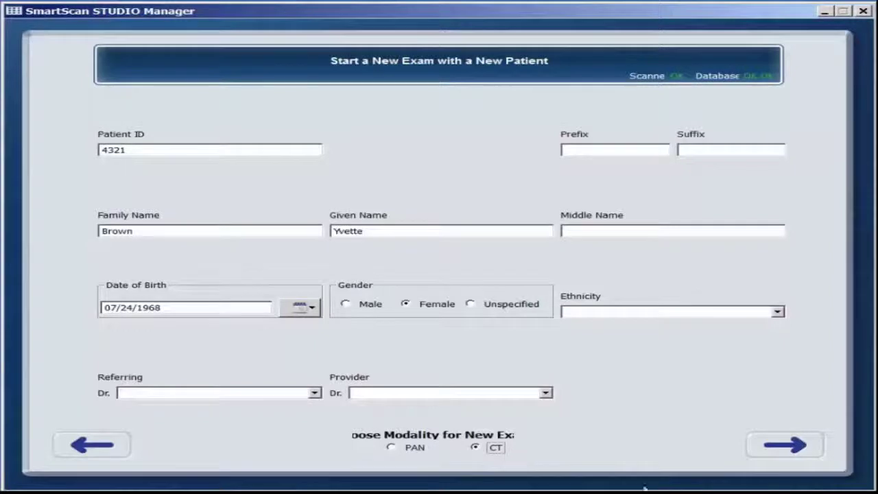
click(789, 446)
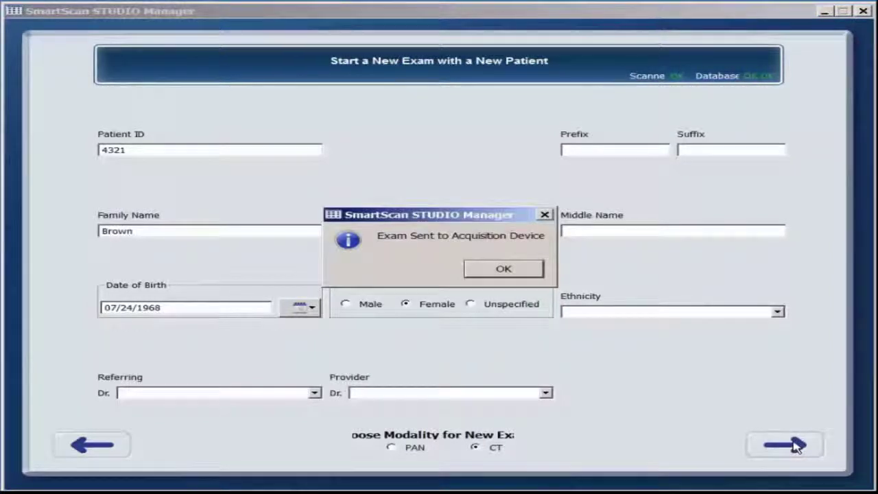
click(513, 270)
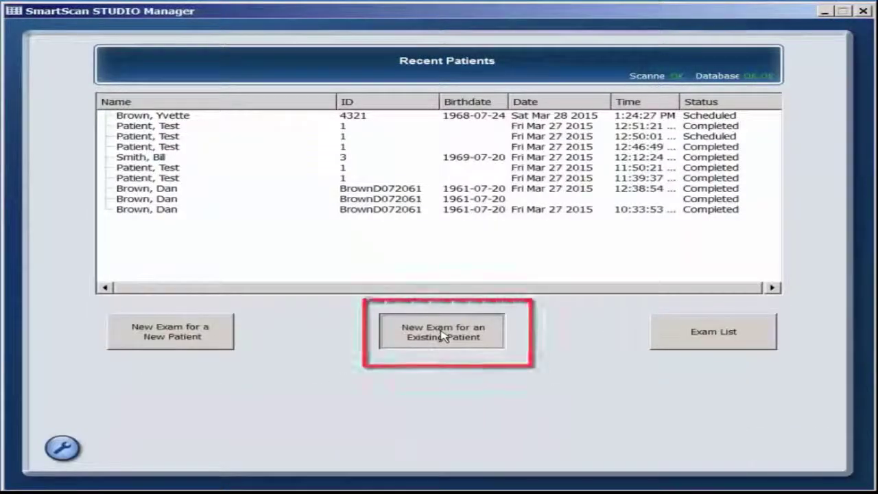
Schedule a PAN exam for the existing patient and send it to the acquisition device
click(443, 335)
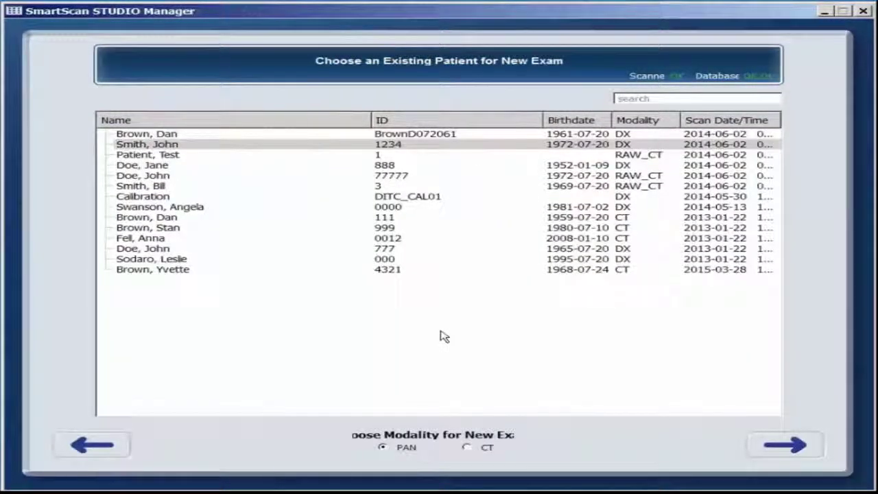
click(175, 147)
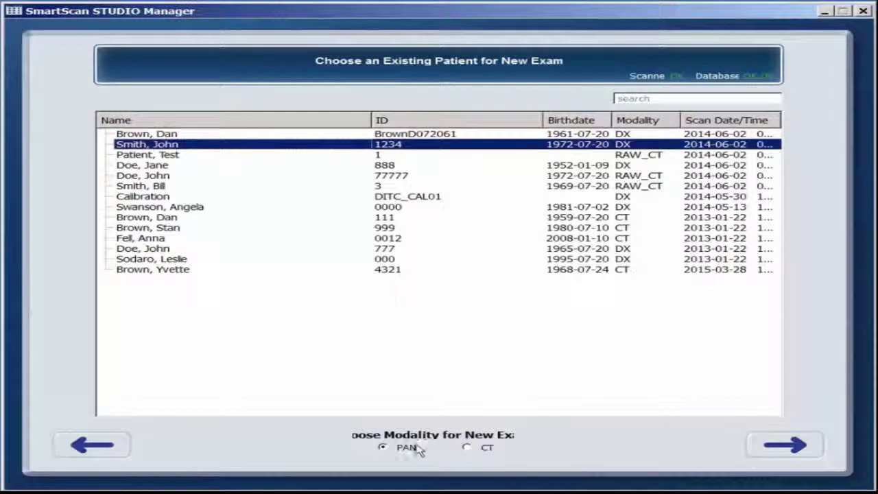
click(782, 449)
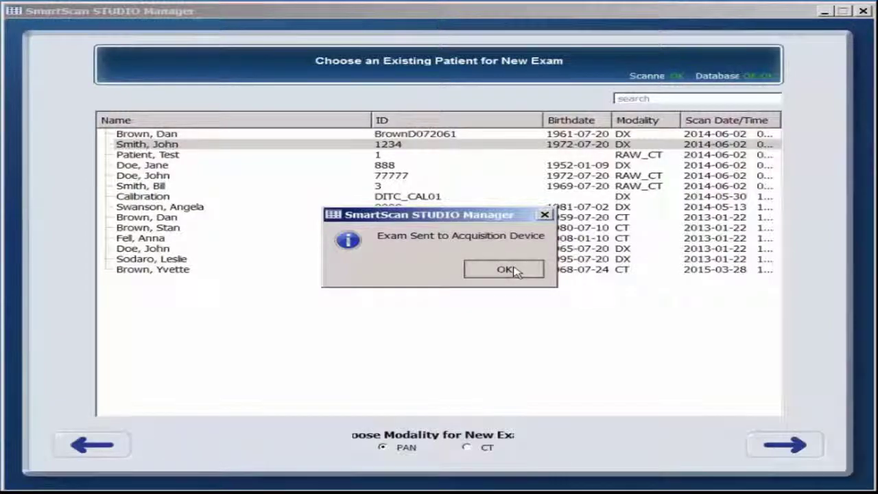
click(516, 271)
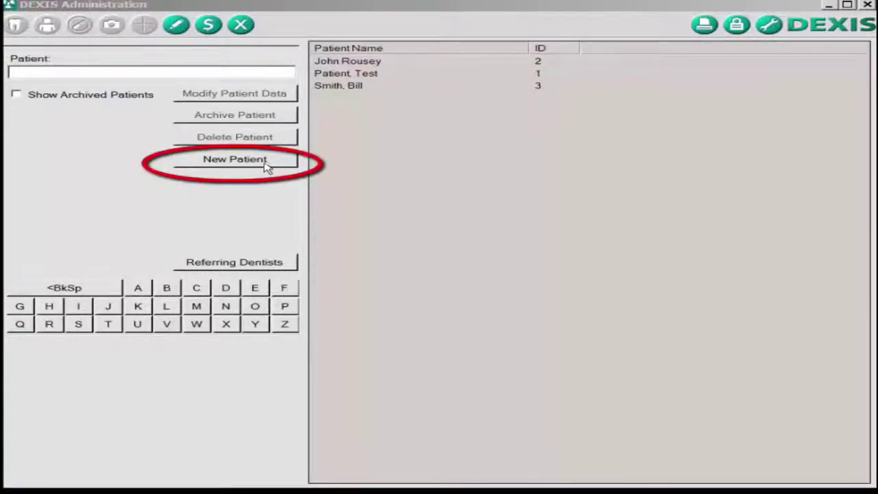
Fill in a new DEXIS patient's names, social security number, 1970 birth date, and mark as Male
click(266, 164)
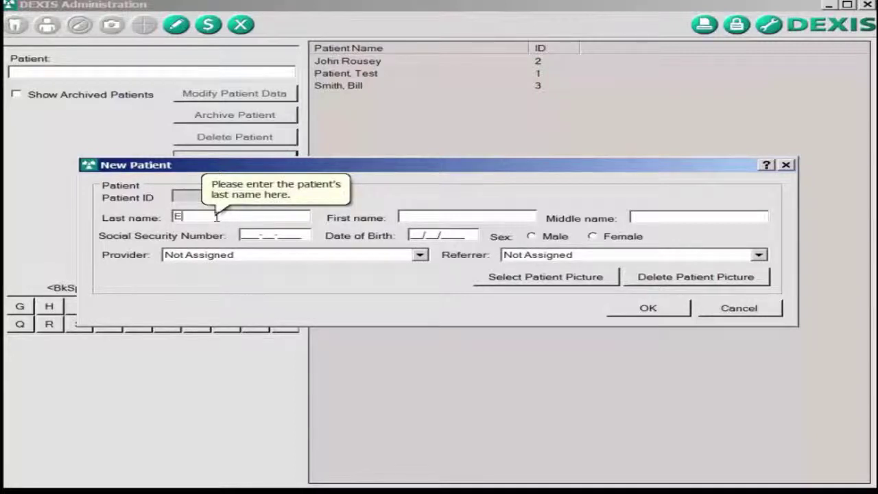
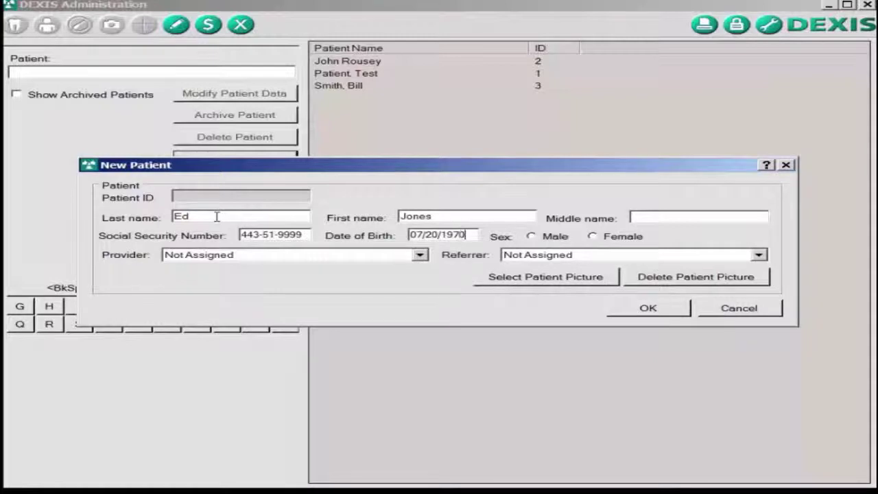
key(Tab)
Save the new patient (ID 4), open their record, and launch the 3D acquisition program
click(679, 309)
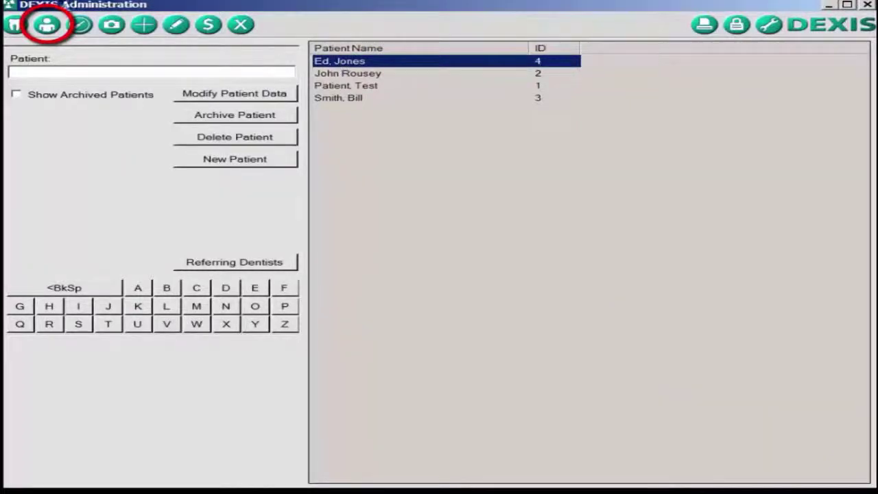
click(48, 27)
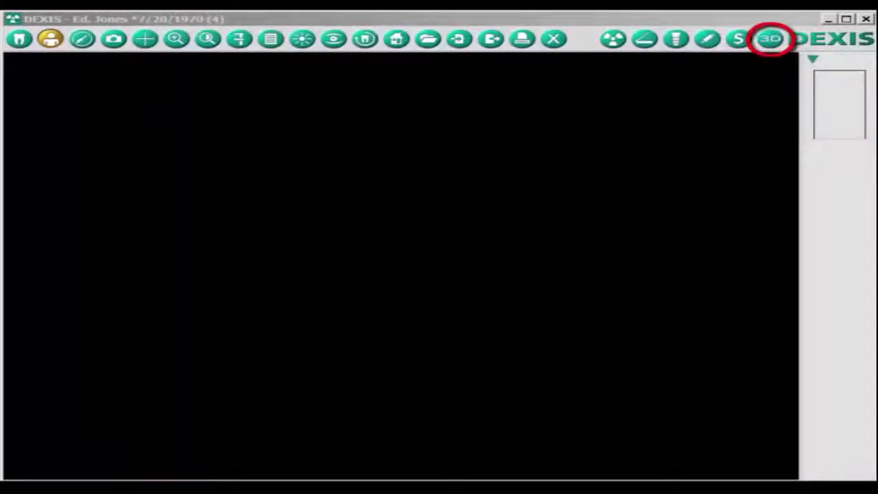
click(773, 41)
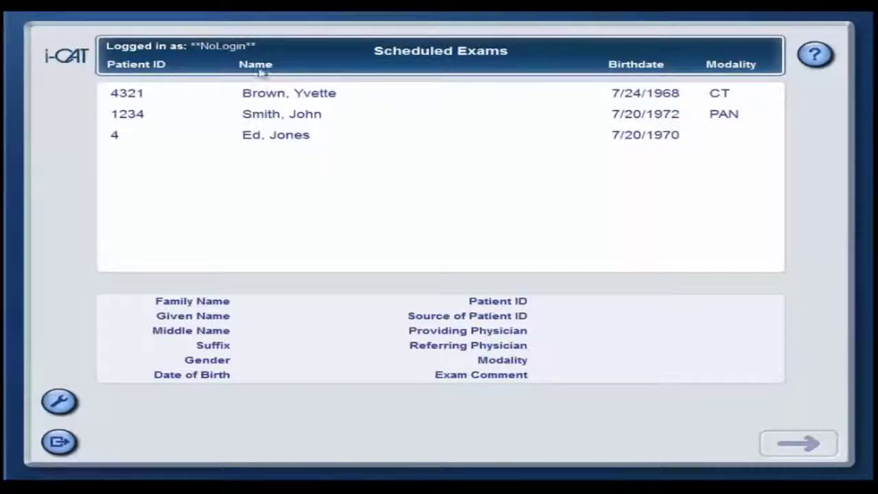
Open the scheduled PAN exam in i-CAT, then exit that patient to return to Scheduled Exams
click(130, 120)
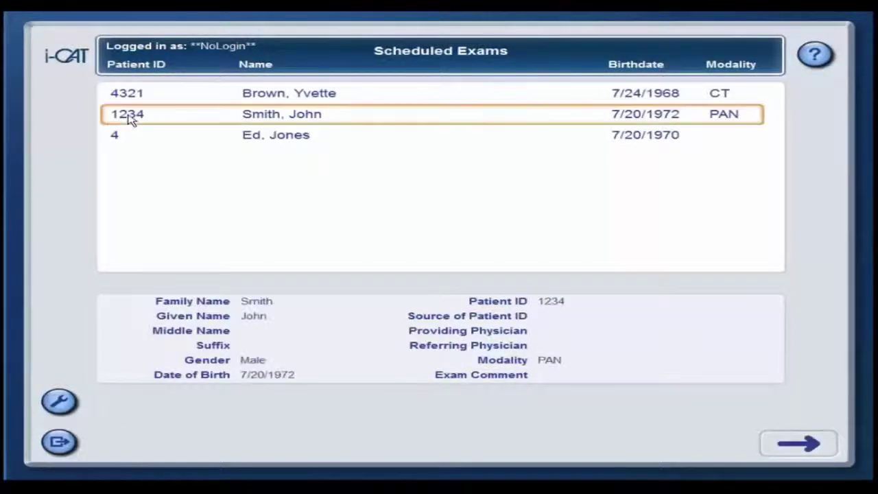
click(790, 452)
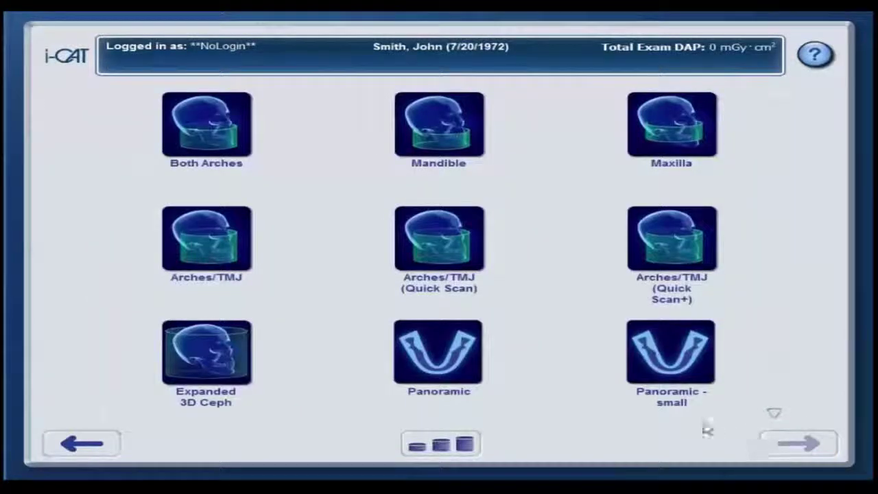
click(66, 446)
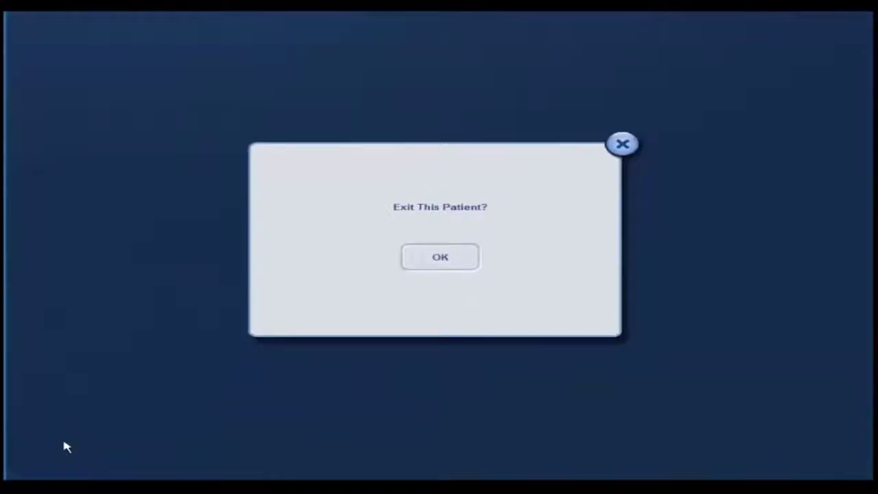
click(435, 265)
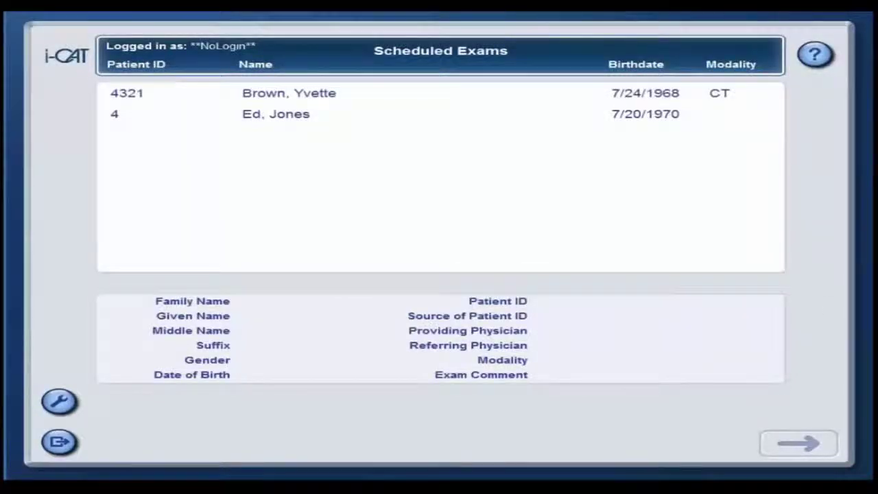
Open the scheduled CT exam and browse its scan types like Both Arches, Panoramic and 3D Ceph
click(300, 99)
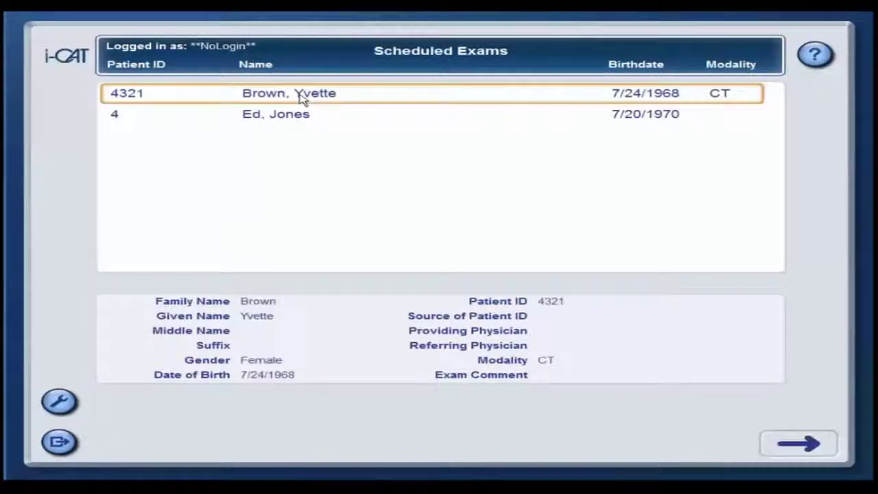
click(786, 452)
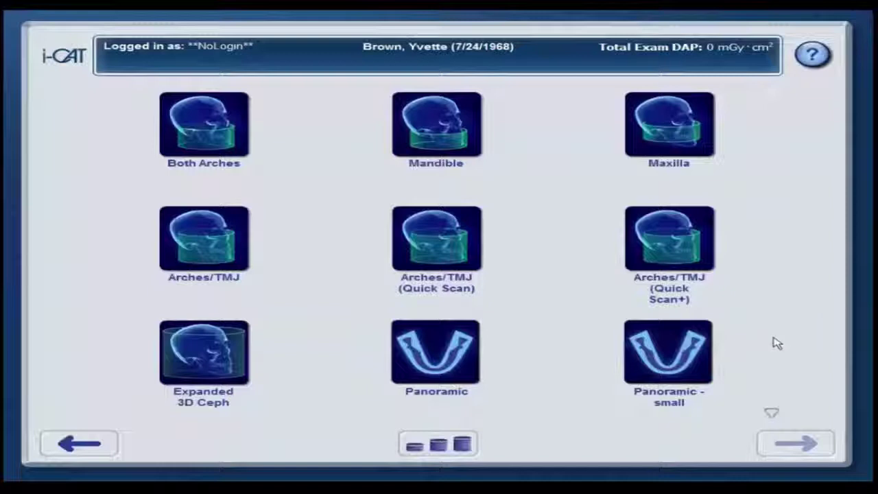
scroll(777, 343, down, 1)
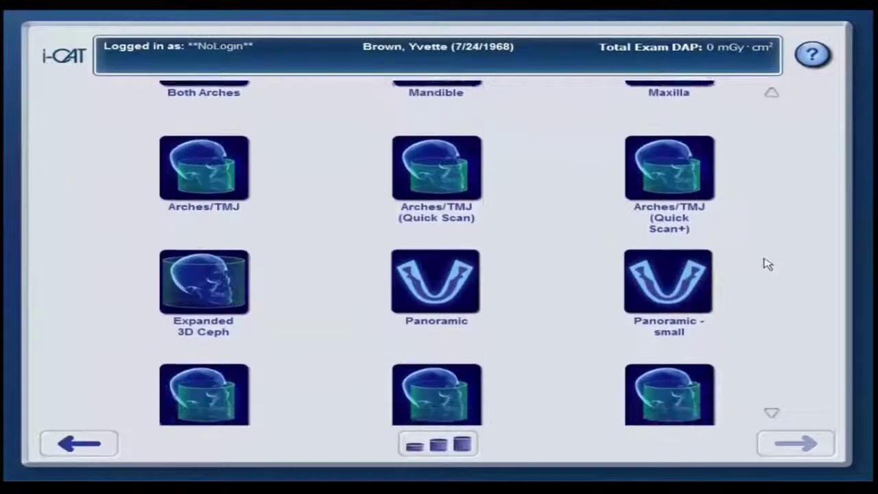
drag(780, 225, 782, 369)
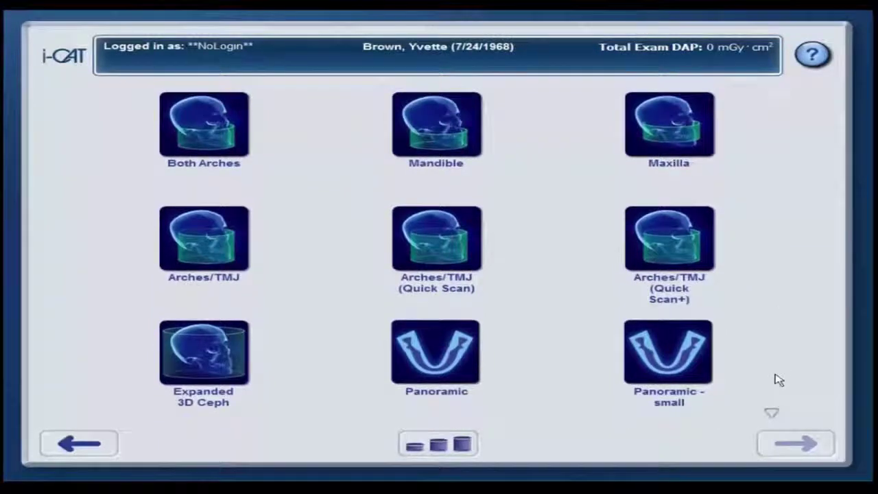
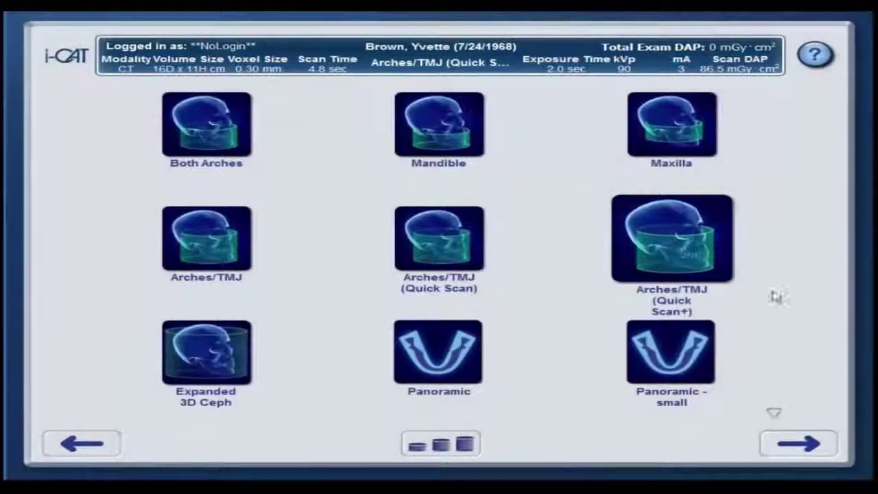
Choose the scout exam type and capture a lateral scout image, Scout 1/1, at 3.9 mGy·cm² DAP
click(800, 444)
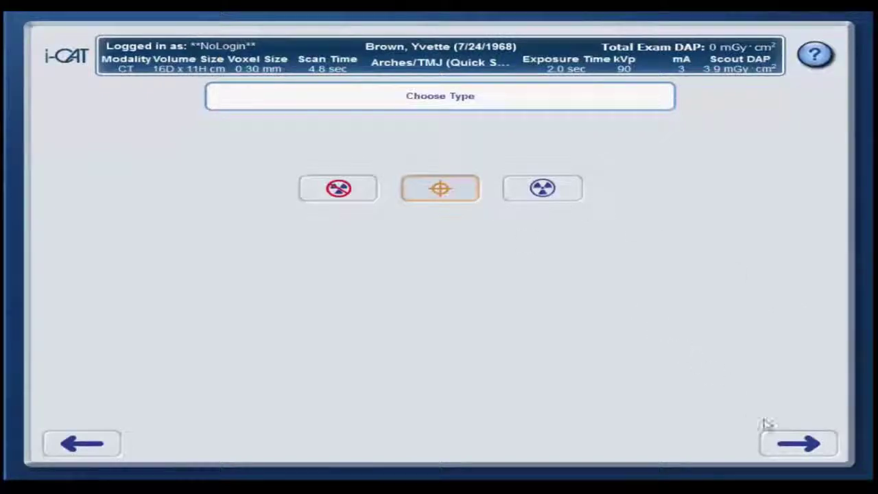
click(790, 450)
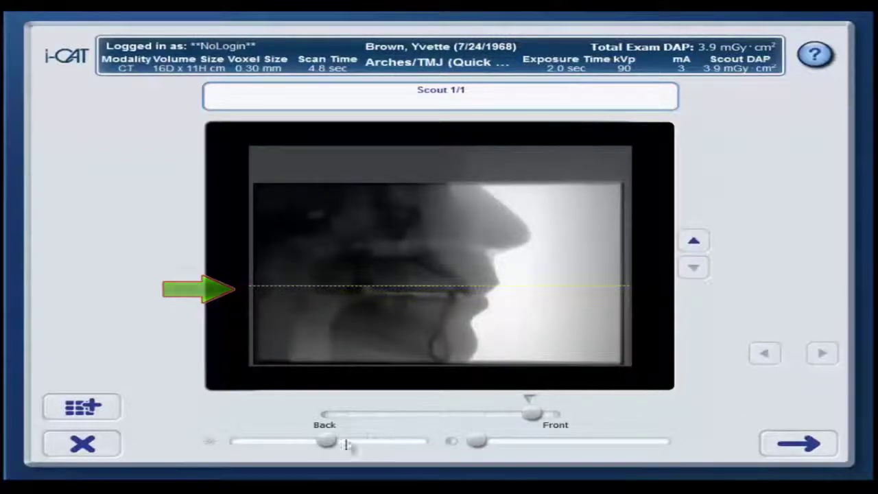
Raise the scout image's brightness and contrast, then accept it to return to Choose Type
drag(336, 446, 363, 446)
drag(478, 446, 514, 450)
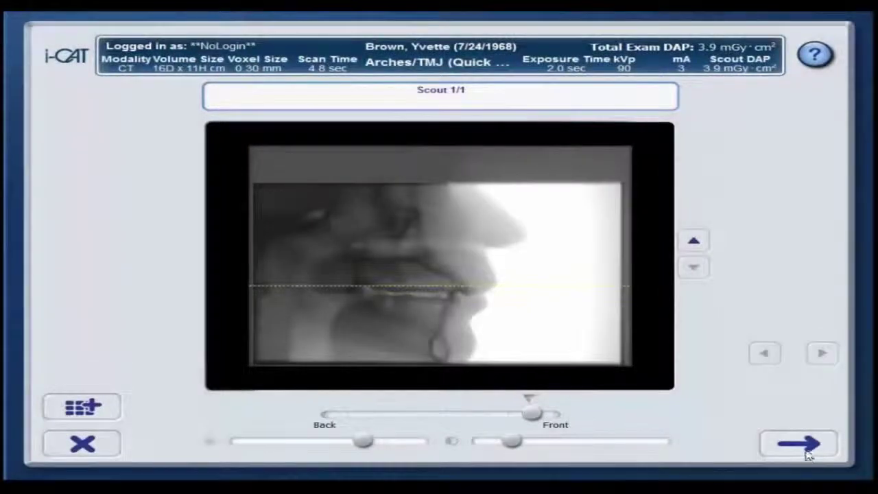
click(812, 446)
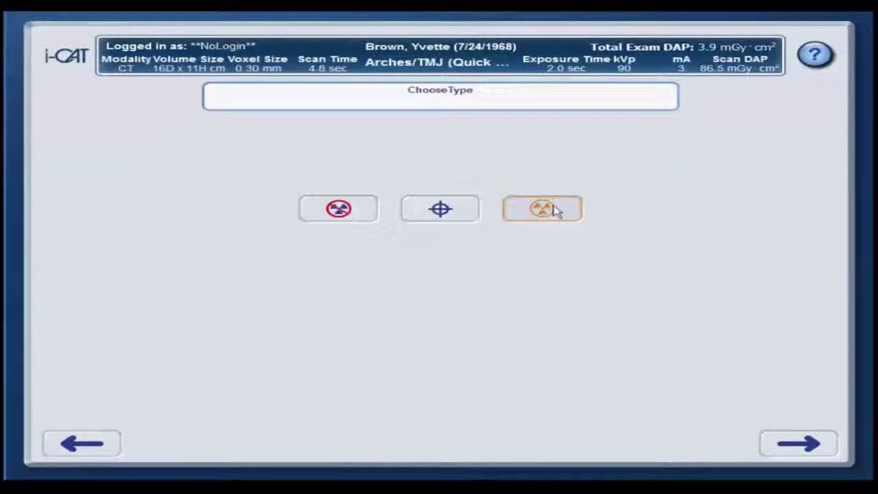
Run the full scan, fine-tune axial and side-view brightness/contrast, and complete at 90.4 mGy·cm² total DAP
click(796, 445)
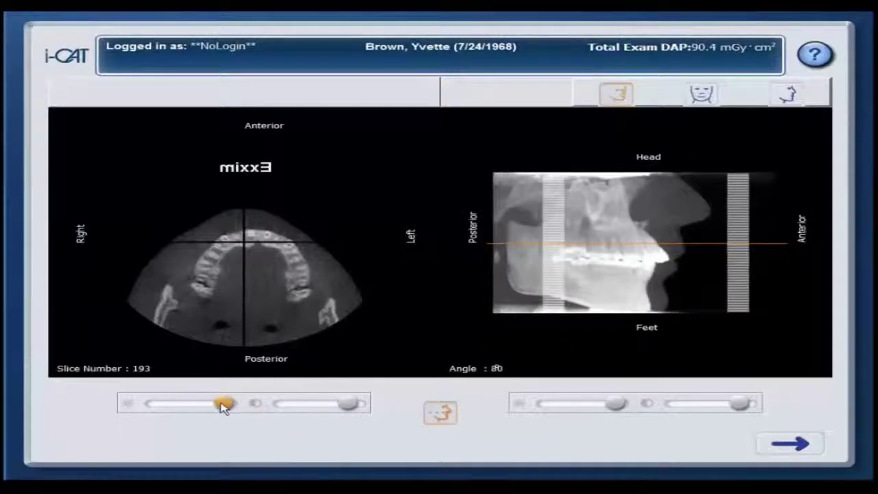
mouse_move(224, 405)
mouse_down()
mouse_move(206, 404)
mouse_move(227, 404)
mouse_up()
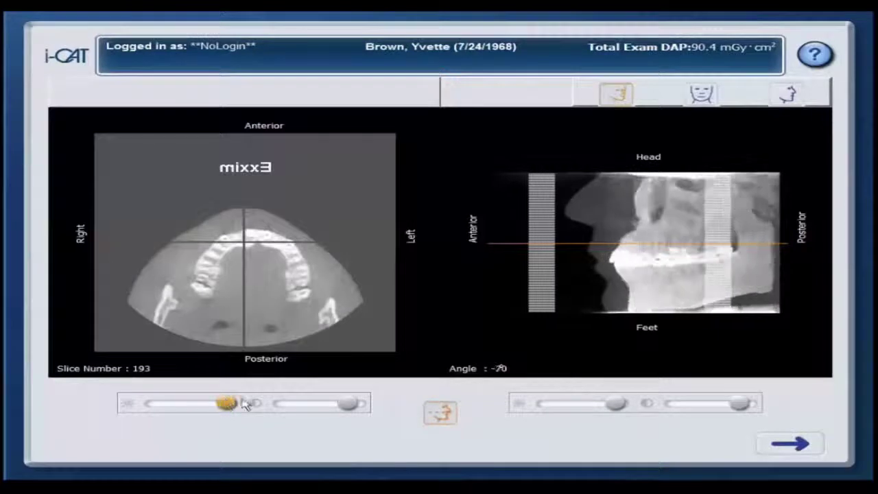
drag(349, 405, 347, 406)
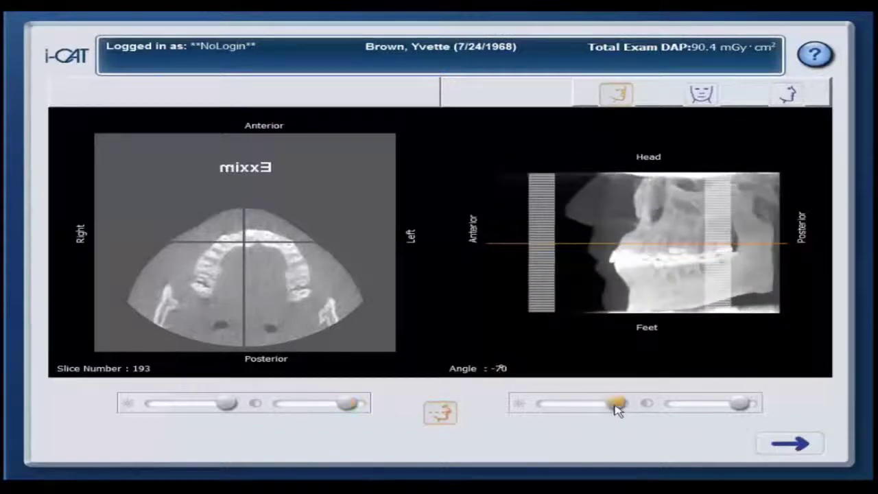
mouse_move(614, 406)
mouse_down()
mouse_move(607, 408)
mouse_move(616, 409)
mouse_up()
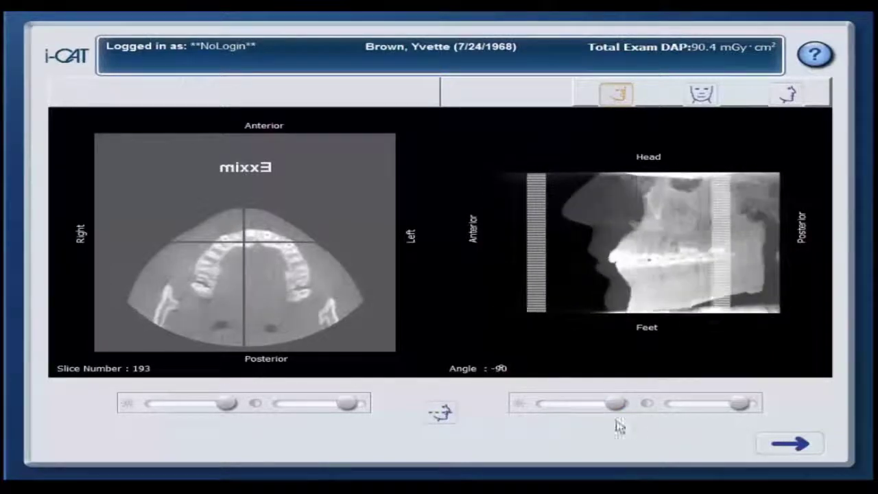
click(794, 450)
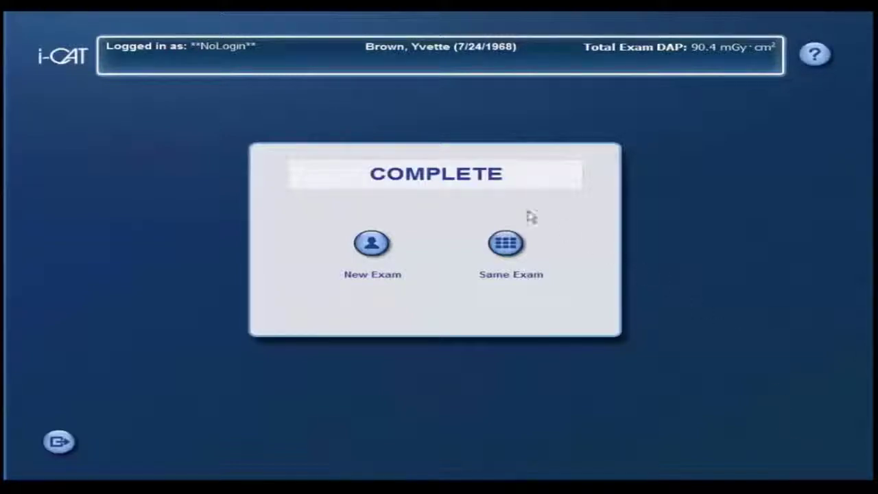
Choose New Exam and confirm closing the completed exam to reach Recent Patients
click(372, 245)
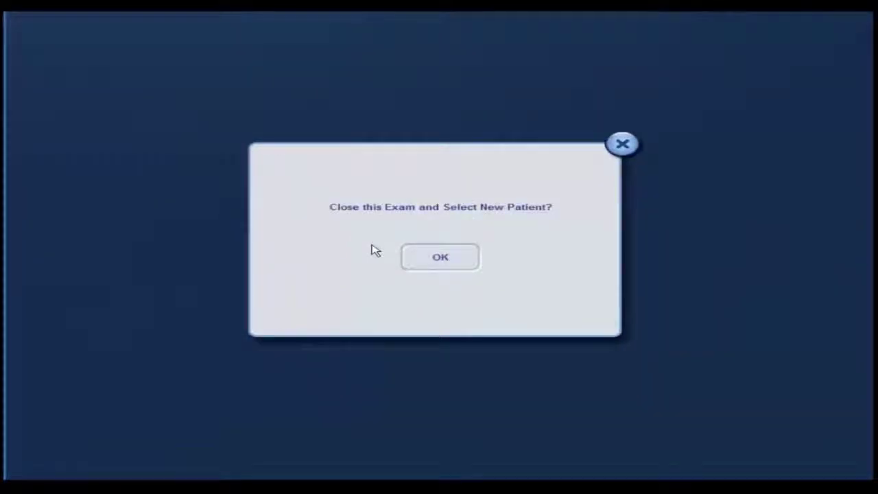
click(463, 265)
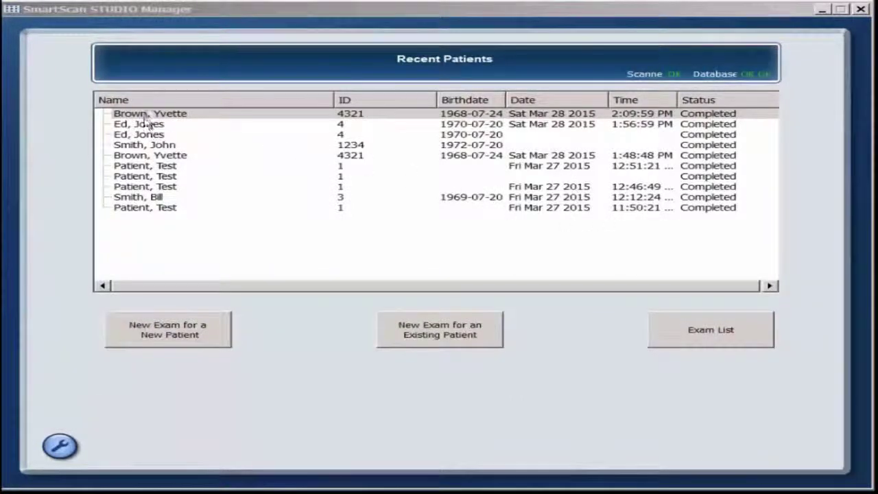
Open the top Recent Patients entry's new CT exam in TxSTUDIO 5.4
double_click(148, 114)
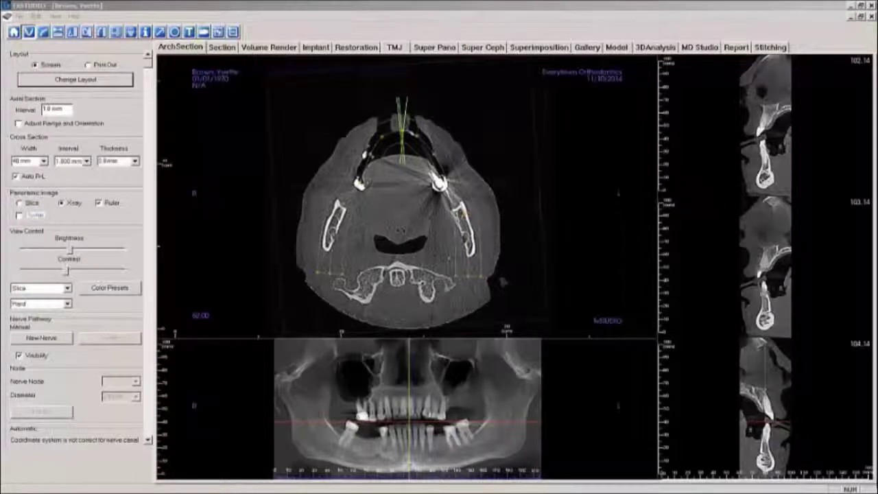
In Volume Render, trace four airway points from behind the palate downward and compute the airway volume
click(269, 47)
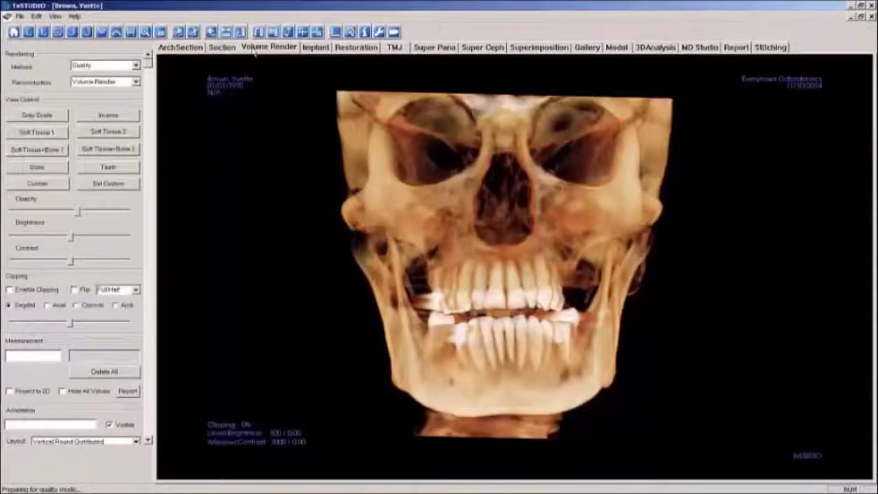
click(288, 32)
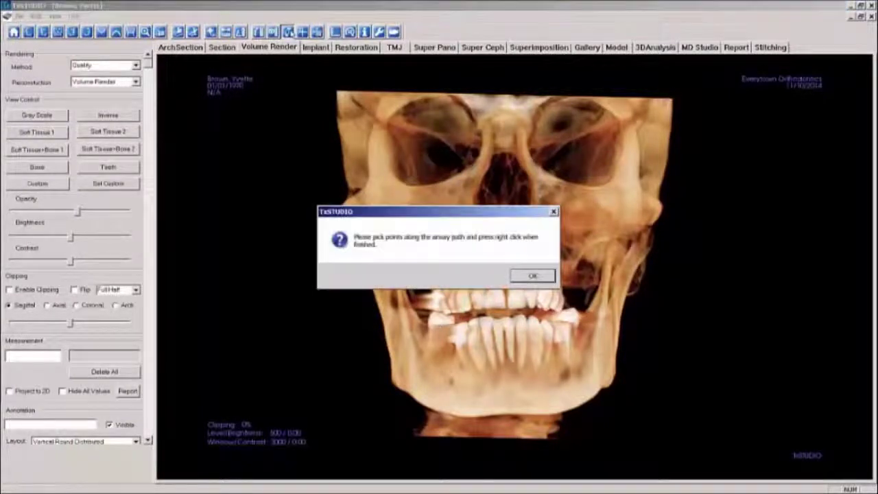
click(533, 275)
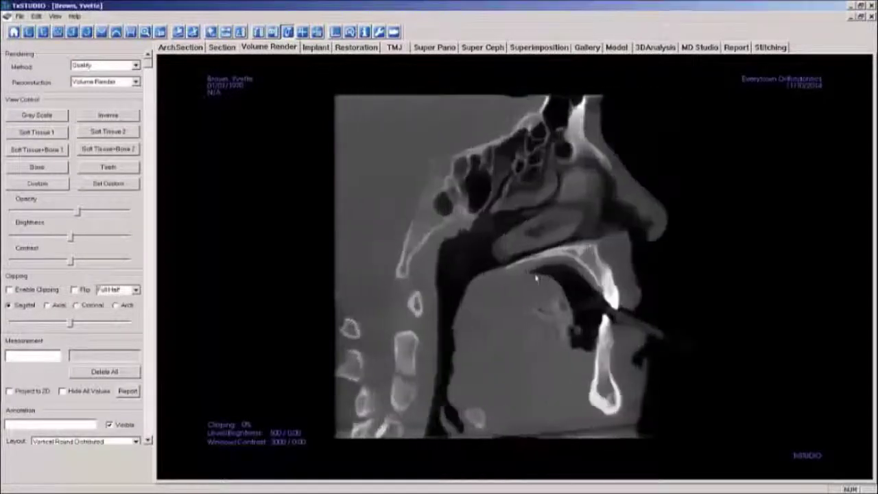
scroll(450, 273, down, 4)
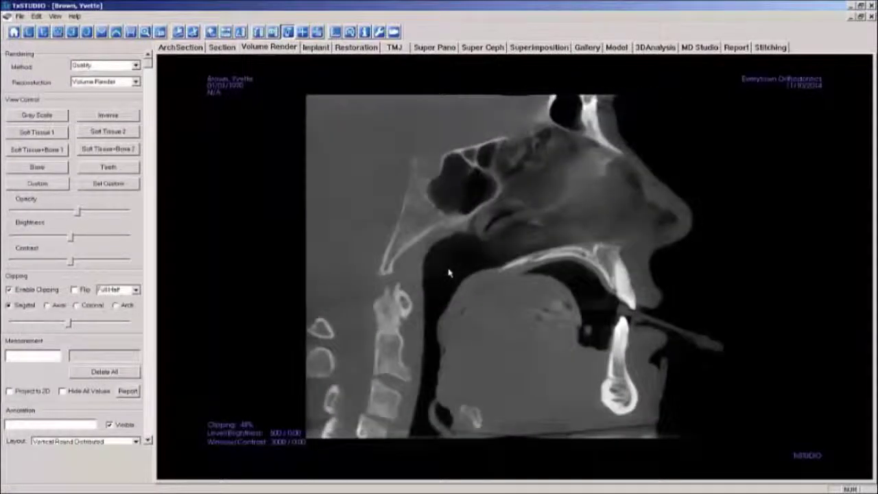
click(442, 265)
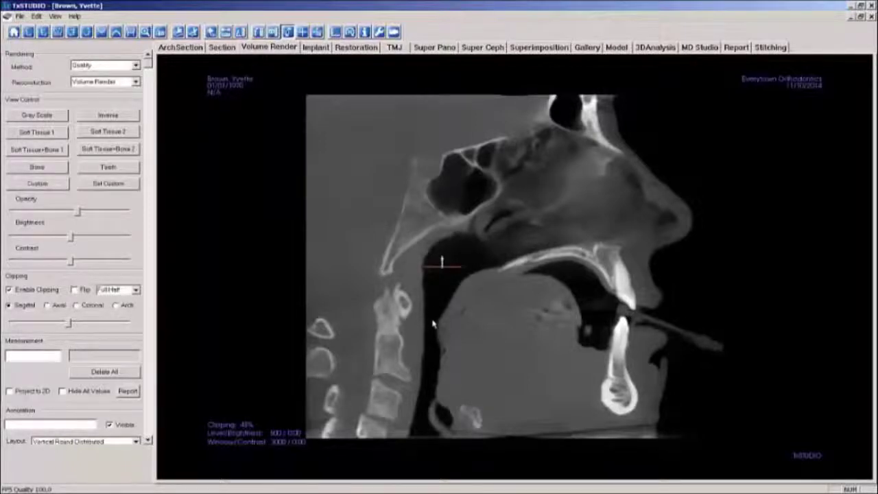
click(432, 321)
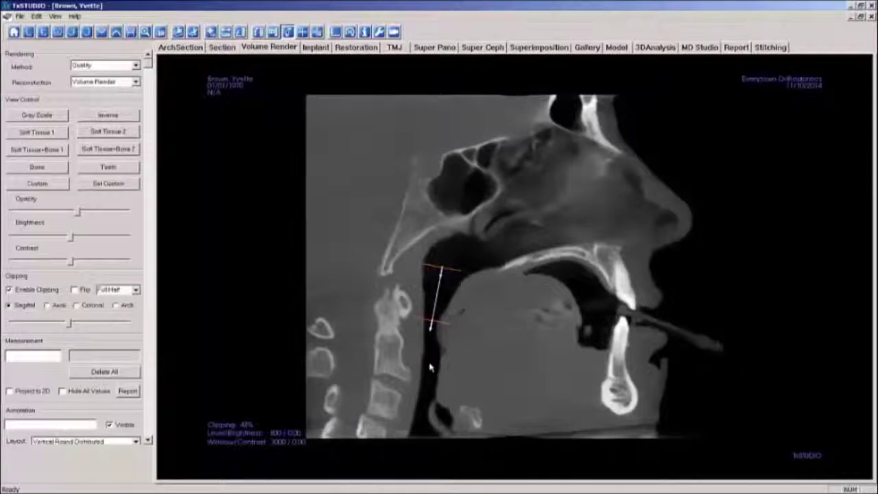
click(429, 370)
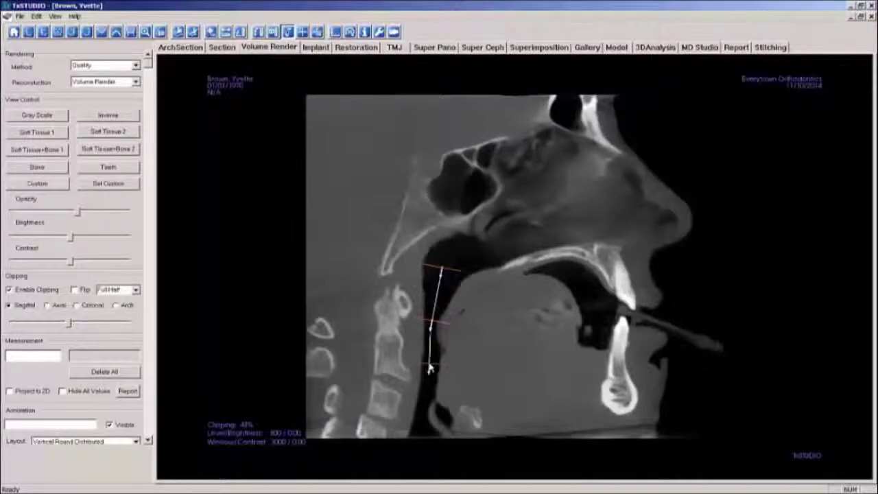
click(422, 423)
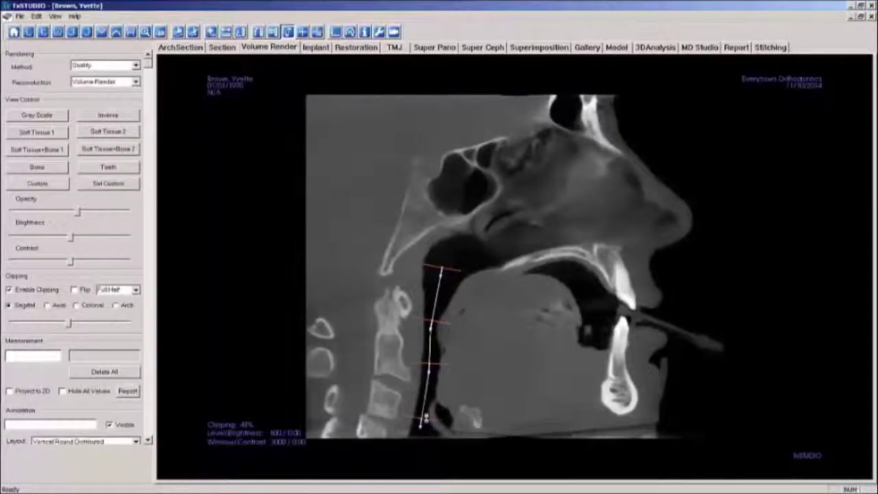
right_click(426, 417)
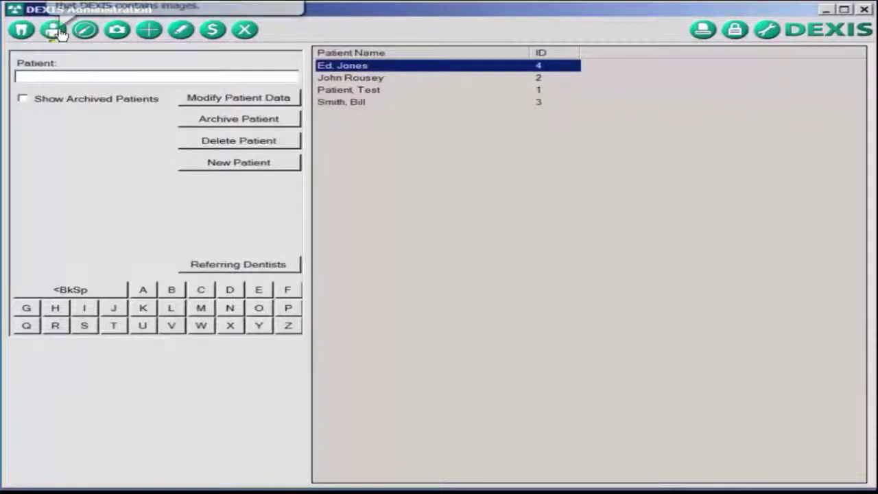
Open the patient's i-CAT Arches study from their DEXIS images into TxSTUDIO
click(55, 30)
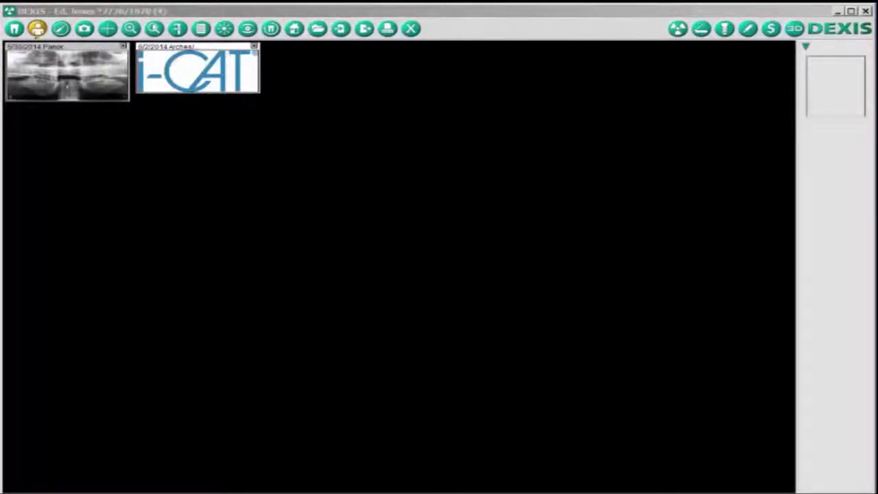
click(219, 81)
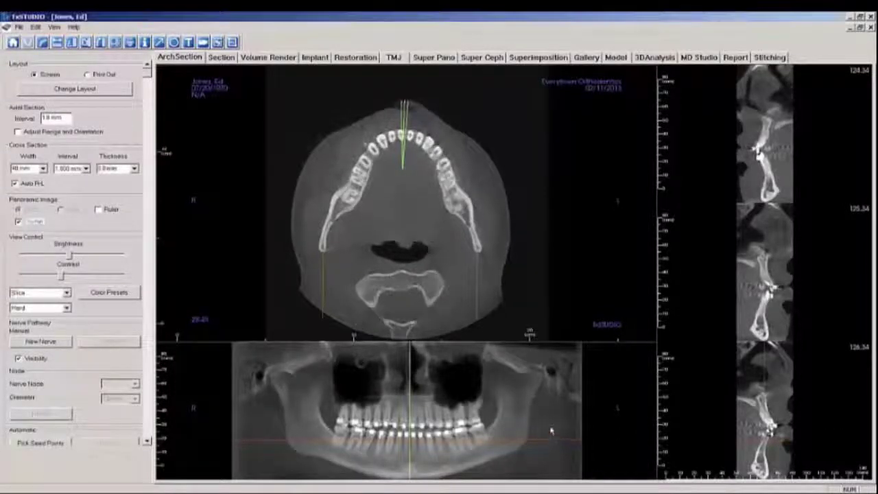
Move the axial slice up to the maxilla and place cross-sections at the upper left premolars
scroll(551, 431, up, 10)
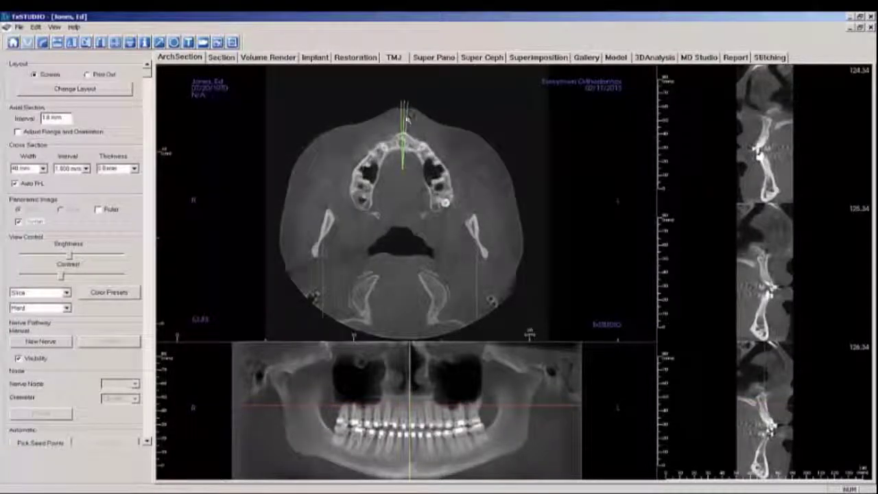
mouse_move(406, 118)
mouse_down()
mouse_move(439, 154)
mouse_move(455, 199)
mouse_up()
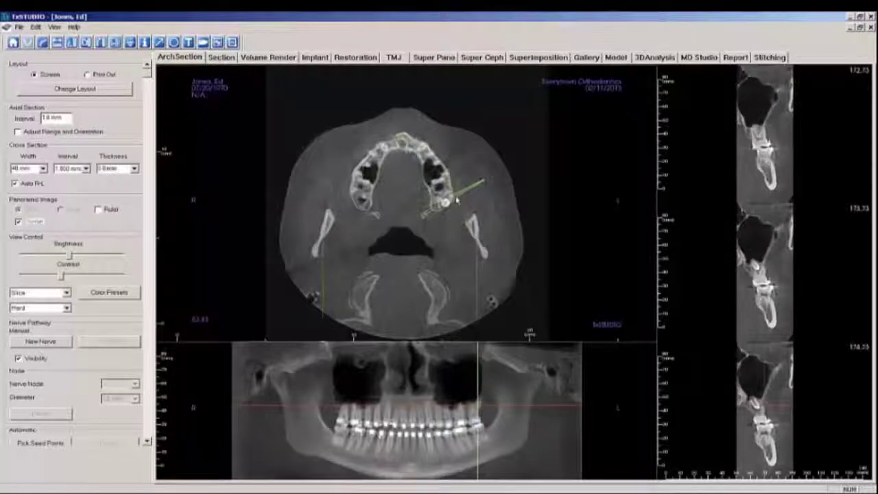